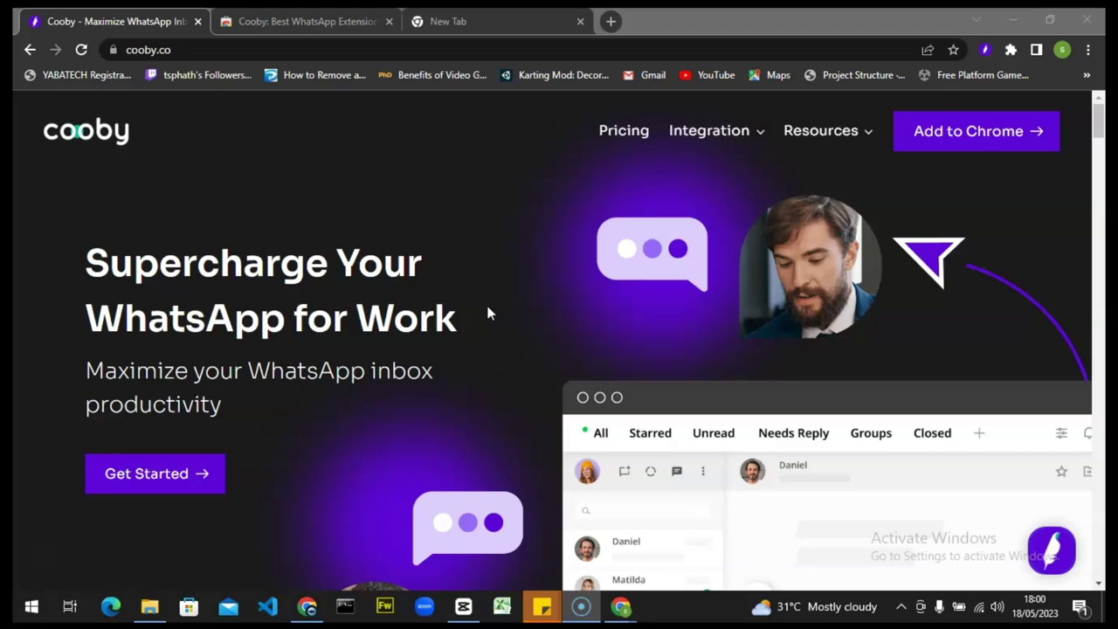
Switch to the Chrome Web Store page for the Cooby: Best WhatsApp Extension
{"action": "left_click", "coordinate": [564, 283]}
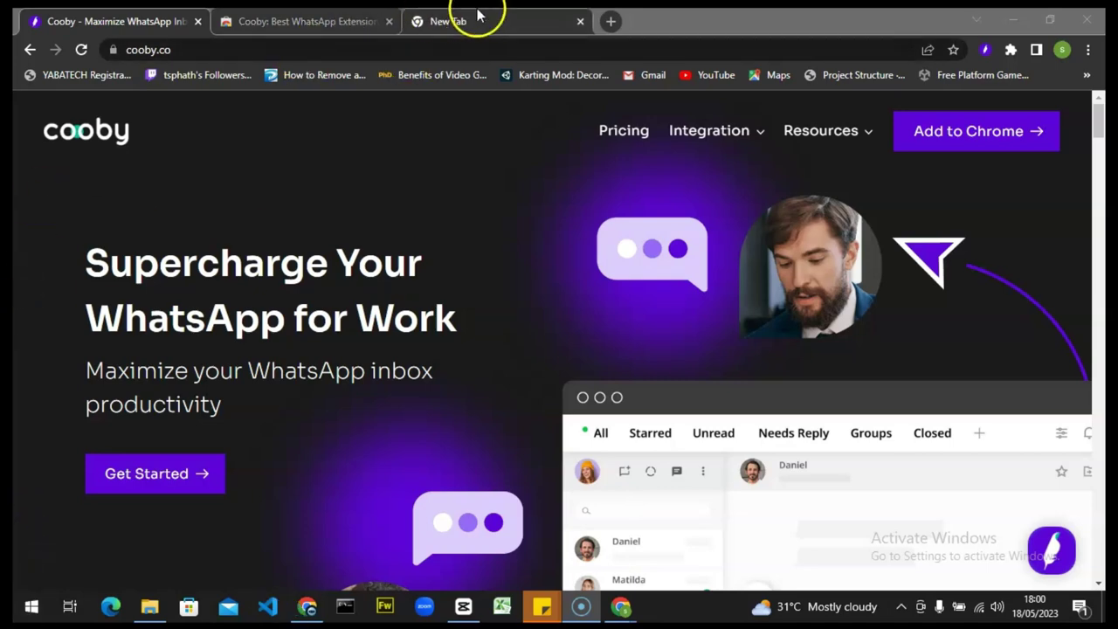
{"action": "left_click", "coordinate": [325, 22]}
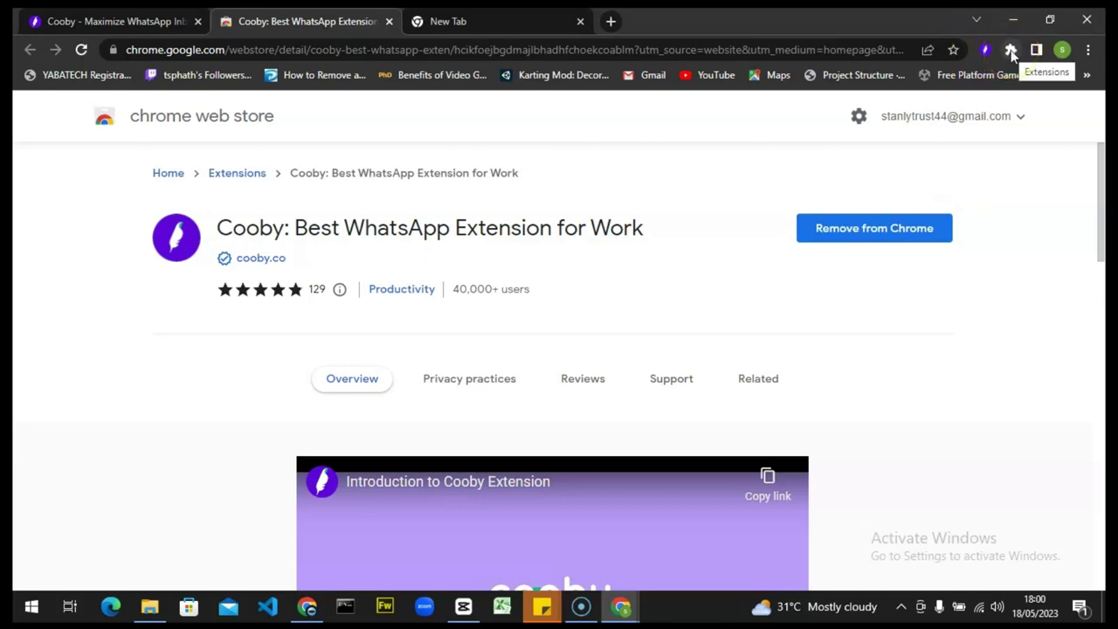
Launch WhatsApp Web with Cooby from its icon in the Extensions menu
{"action": "left_click", "coordinate": [1010, 51]}
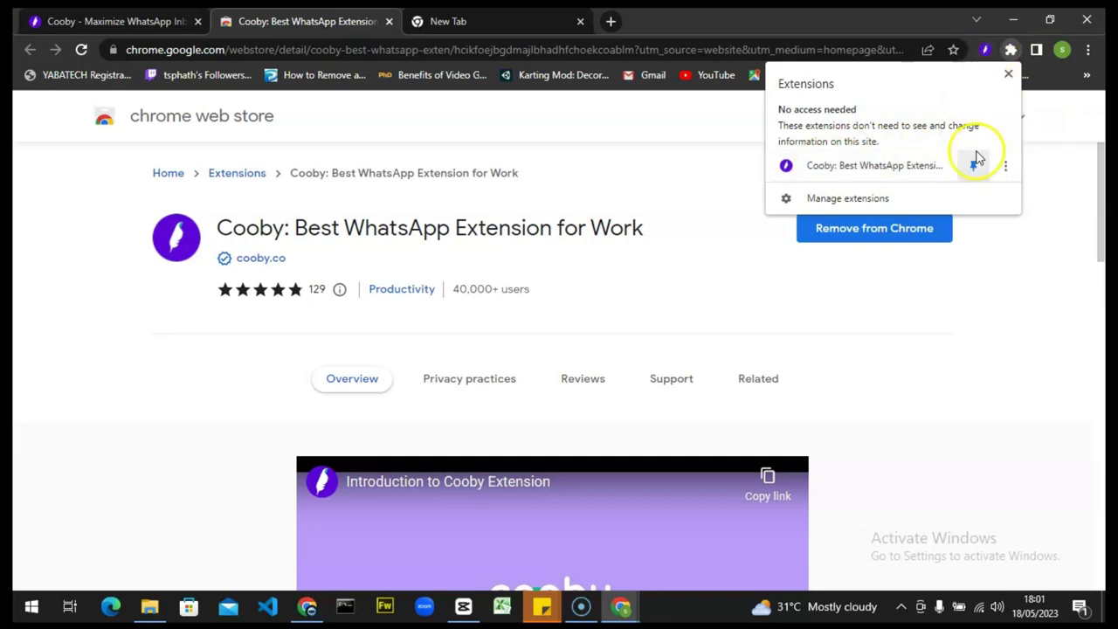
{"action": "left_click", "coordinate": [986, 51]}
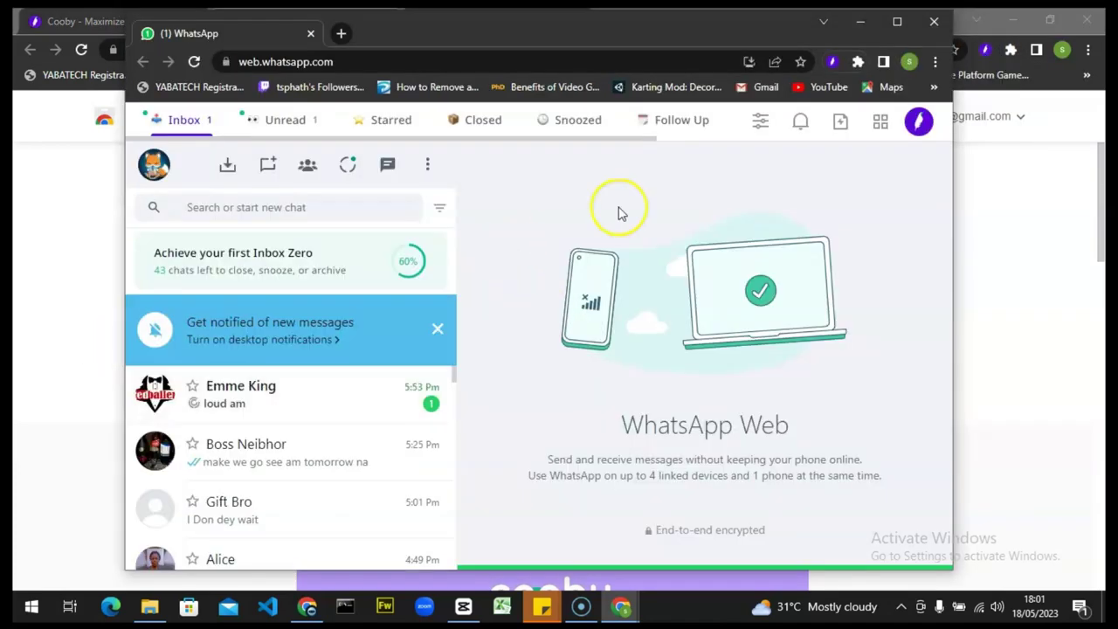
Maximize the WhatsApp window, select its web address, and browse the Inbox chat list
{"action": "left_click", "coordinate": [896, 21]}
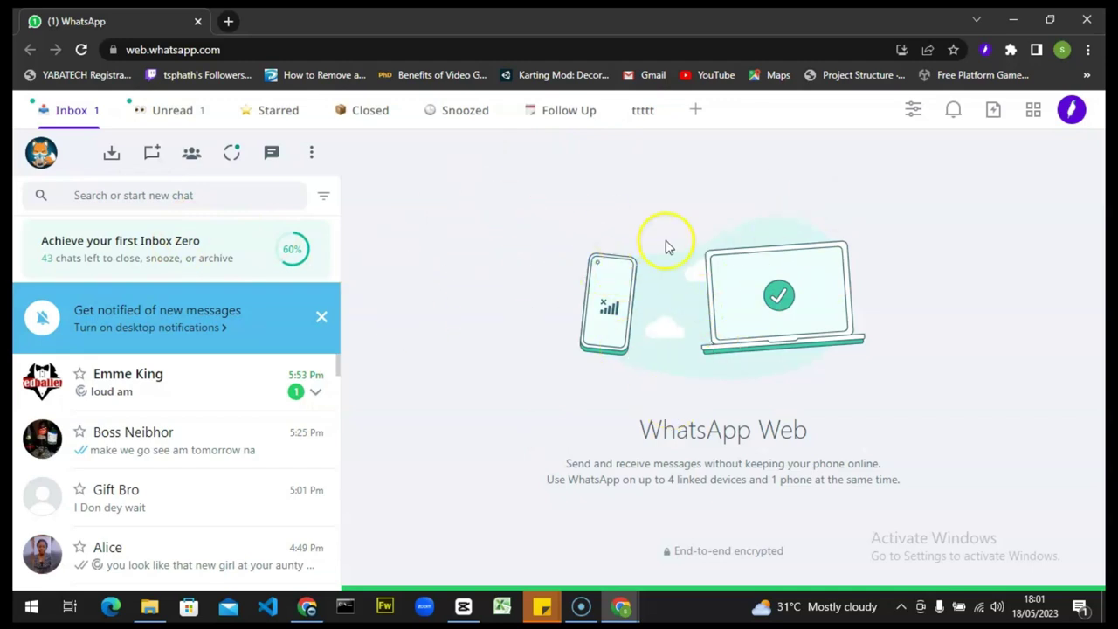
{"action": "left_click_drag", "start_coordinate": [240, 50], "coordinate": [176, 62]}
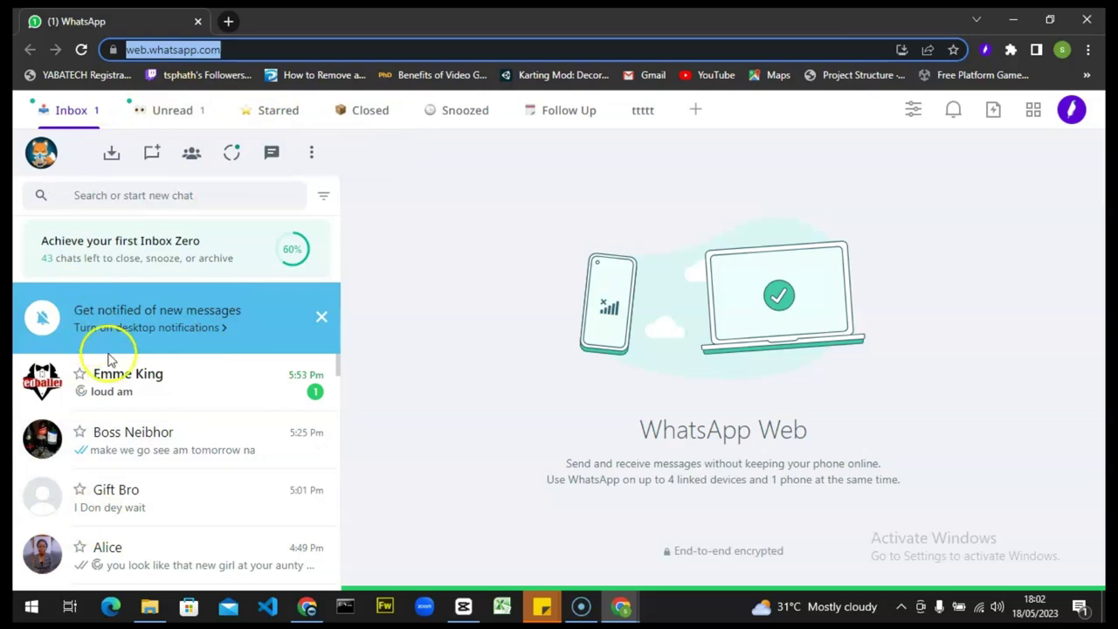
{"action": "scroll", "coordinate": [175, 388], "scroll_direction": "down", "scroll_amount": 5}
{"action": "scroll", "coordinate": [177, 392], "scroll_direction": "down", "scroll_amount": 1}
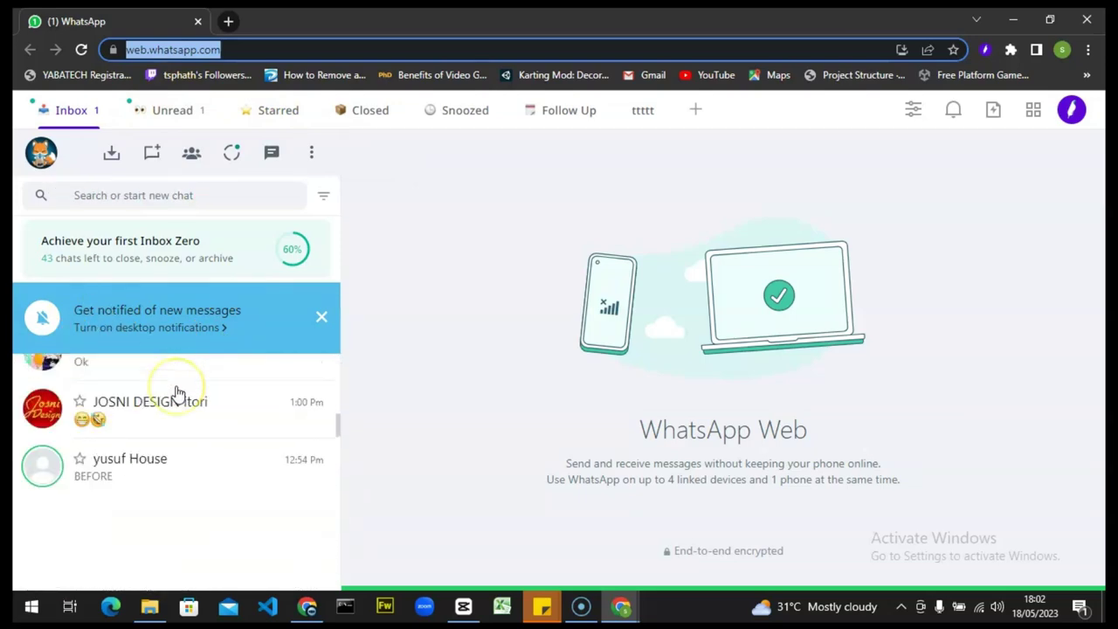
{"action": "scroll", "coordinate": [179, 380], "scroll_direction": "up", "scroll_amount": 6}
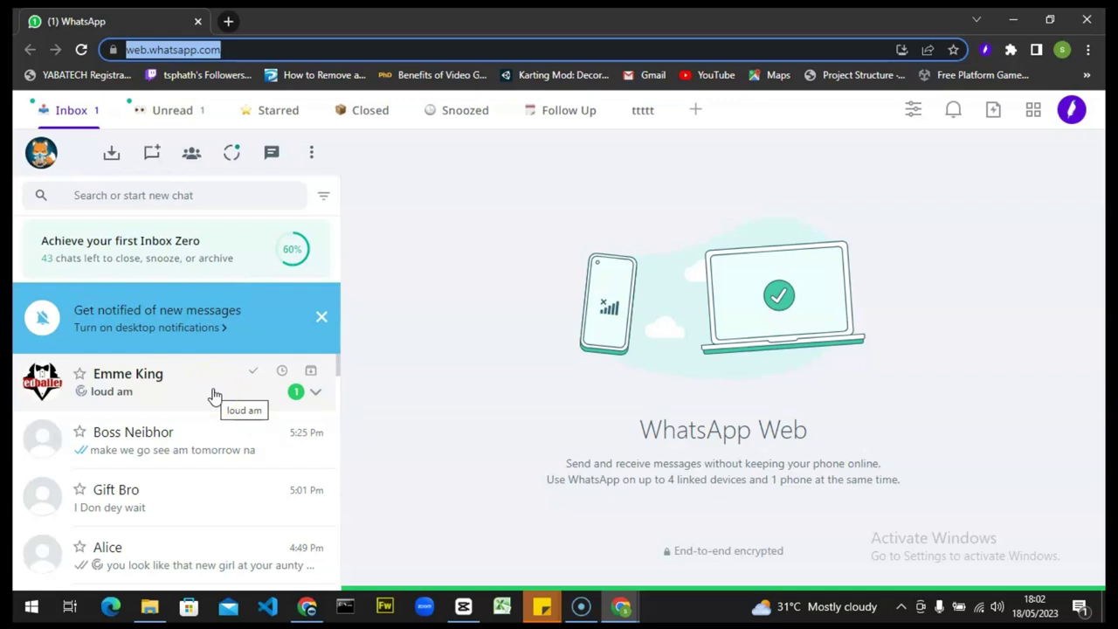
Show the Unread view with its single chat holding one new message
{"action": "left_click", "coordinate": [187, 117]}
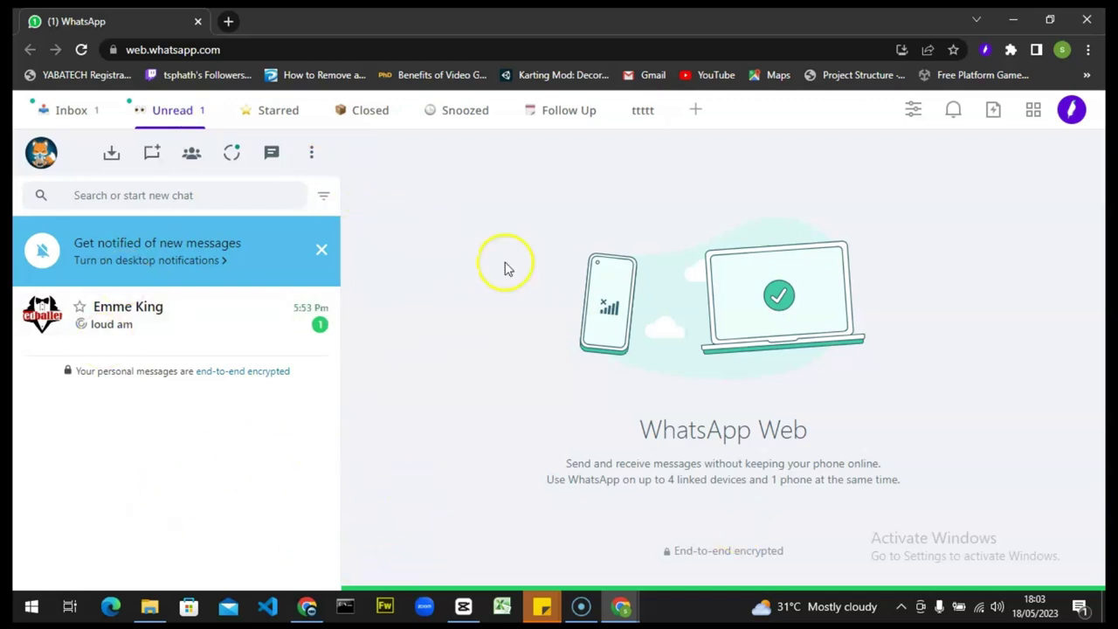
{"action": "mouse_move", "coordinate": [279, 300]}
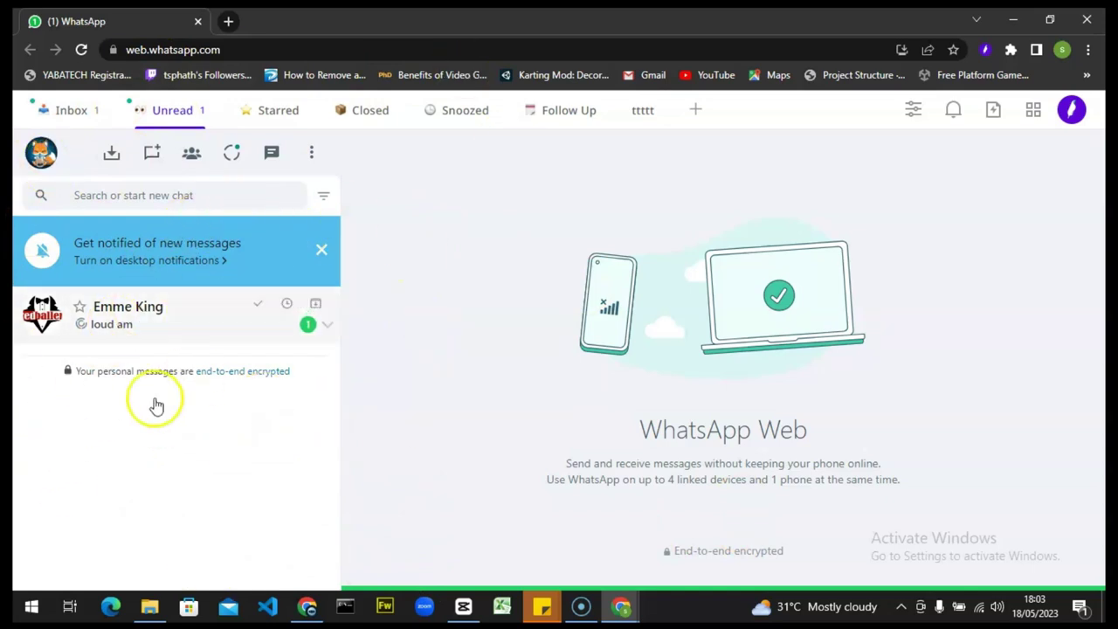
{"action": "mouse_move", "coordinate": [178, 306]}
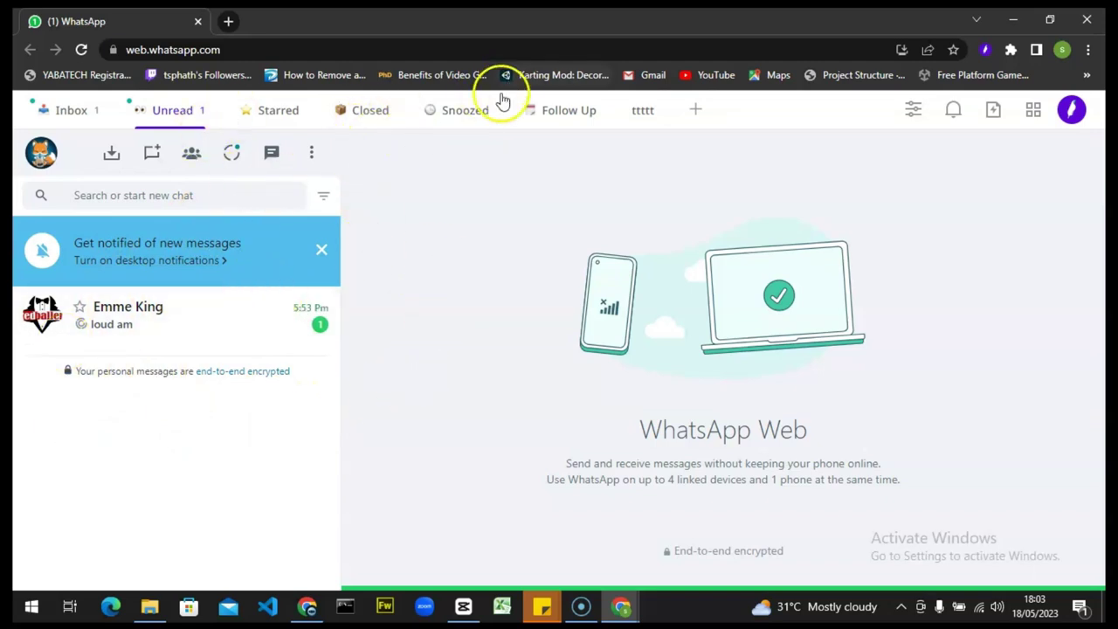
Show the Follow Up view listing the two chats tagged for follow-up
{"action": "left_click", "coordinate": [566, 116]}
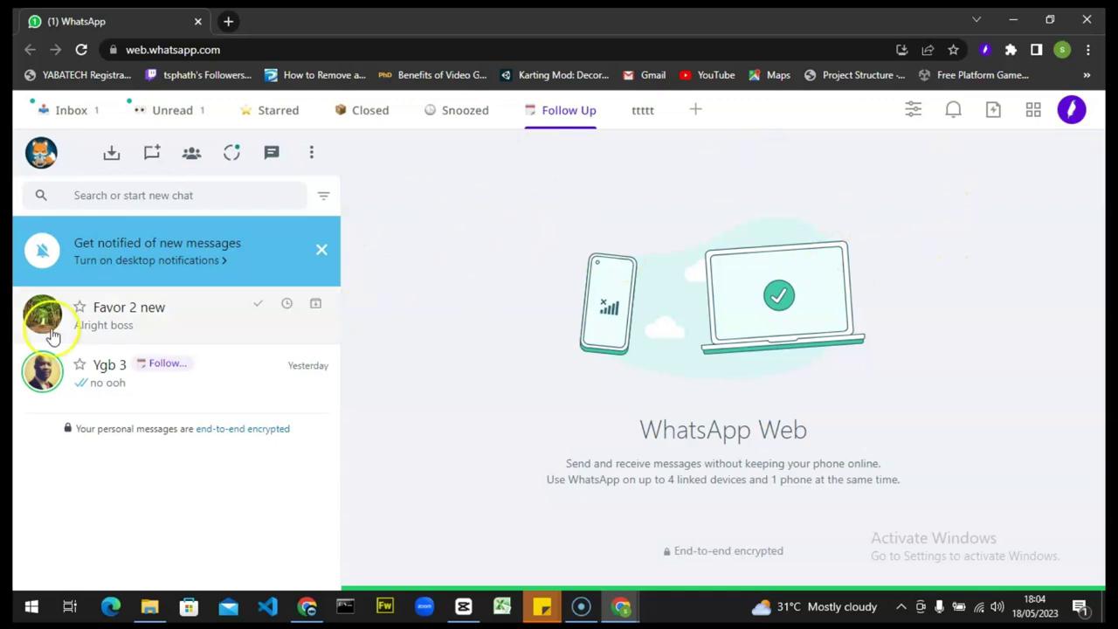
Return to the Inbox and close its second chat, leaving 42 to clear
{"action": "left_click", "coordinate": [59, 118]}
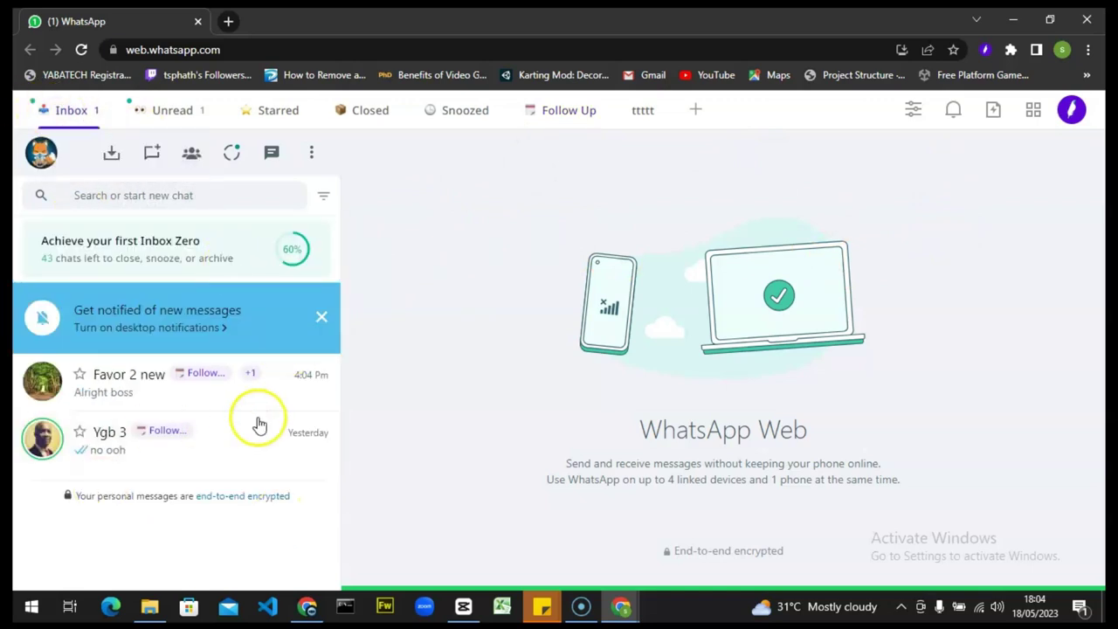
{"action": "left_click", "coordinate": [75, 112]}
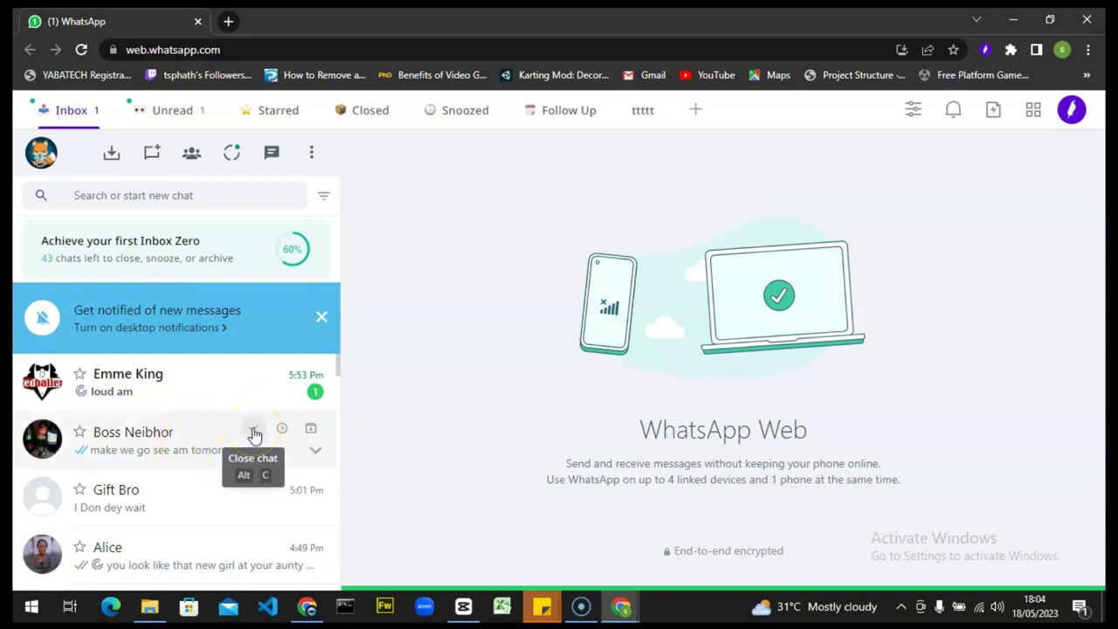
{"action": "left_click", "coordinate": [254, 434]}
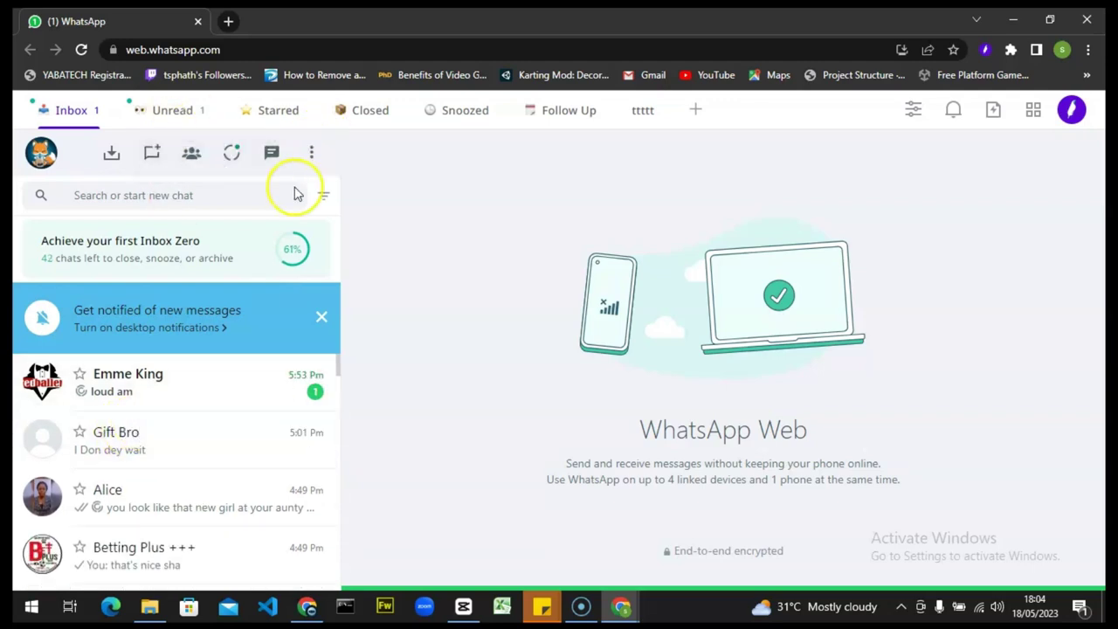
Open a chat from the Closed view and bring up the Tab Settings panel
{"action": "left_click", "coordinate": [370, 114]}
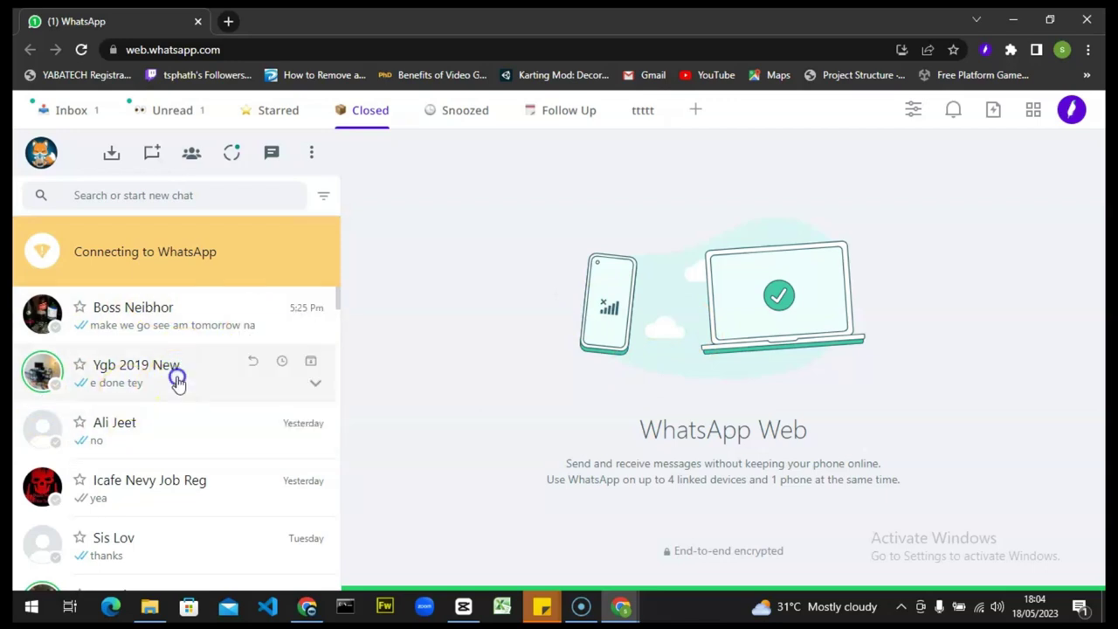
{"action": "left_click", "coordinate": [178, 382]}
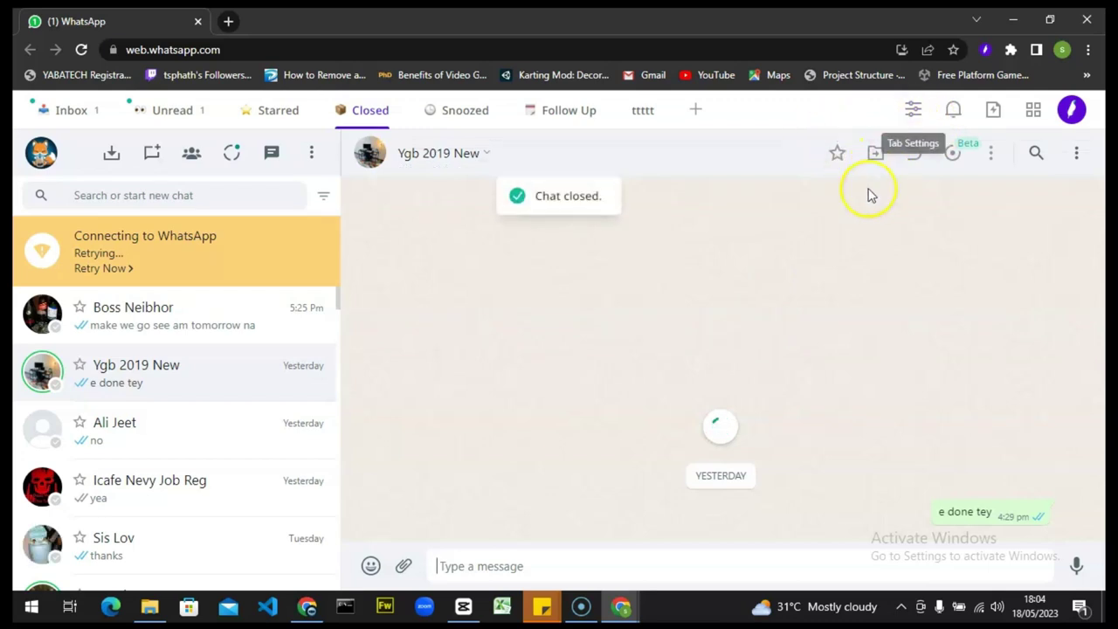
{"action": "mouse_move", "coordinate": [413, 163]}
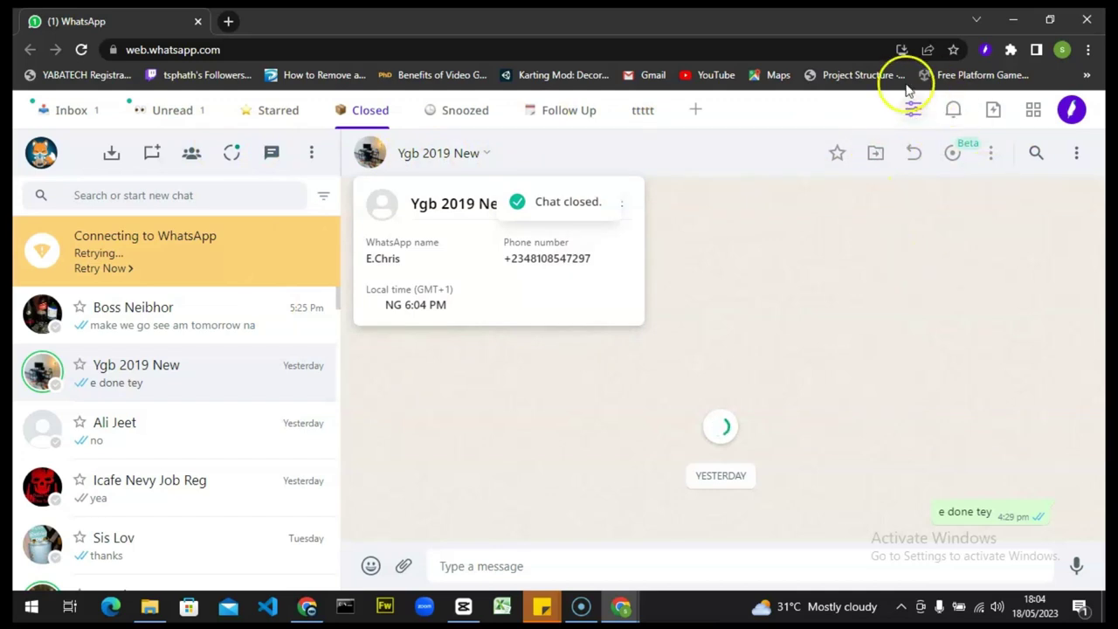
{"action": "left_click", "coordinate": [913, 109]}
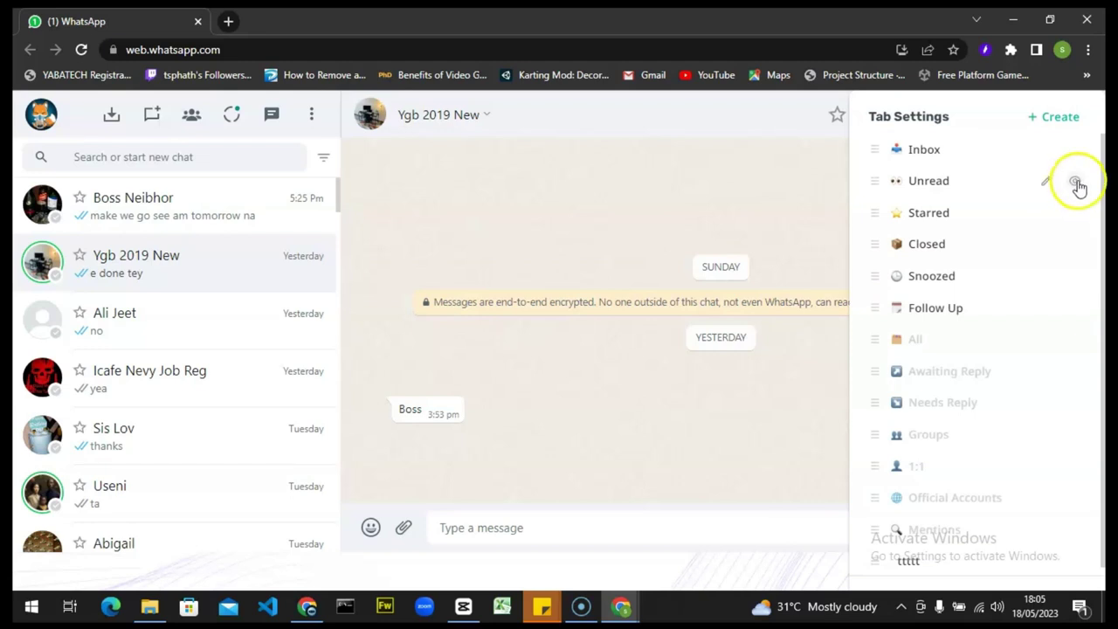
Hide the Unread tab in Tab Settings, restore it, and return to the Inbox
{"action": "left_click", "coordinate": [1077, 184]}
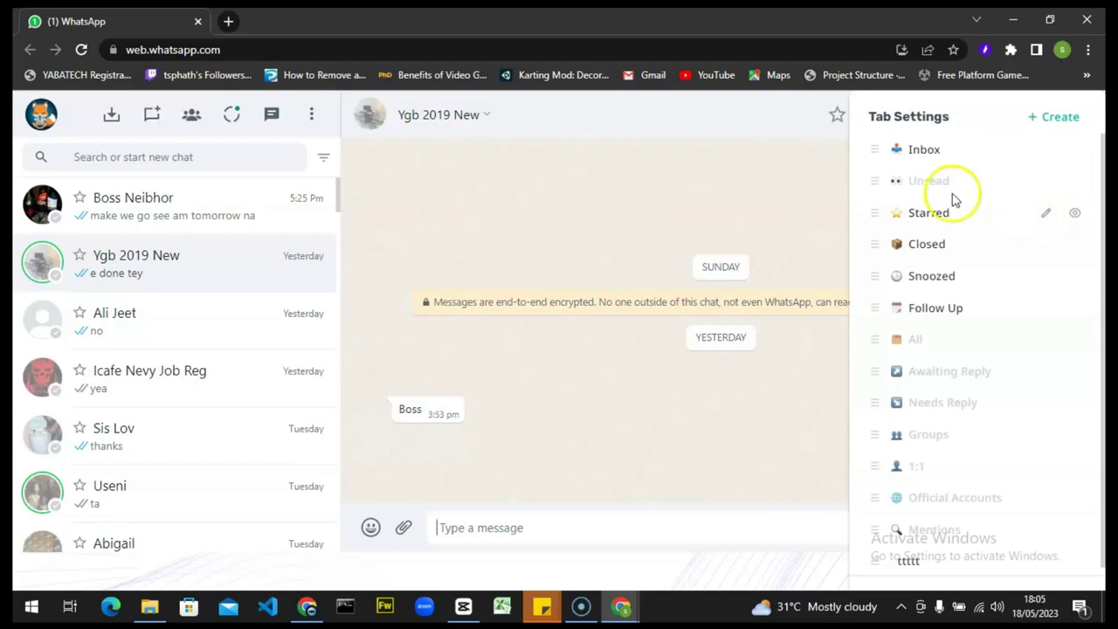
{"action": "left_click", "coordinate": [522, 183]}
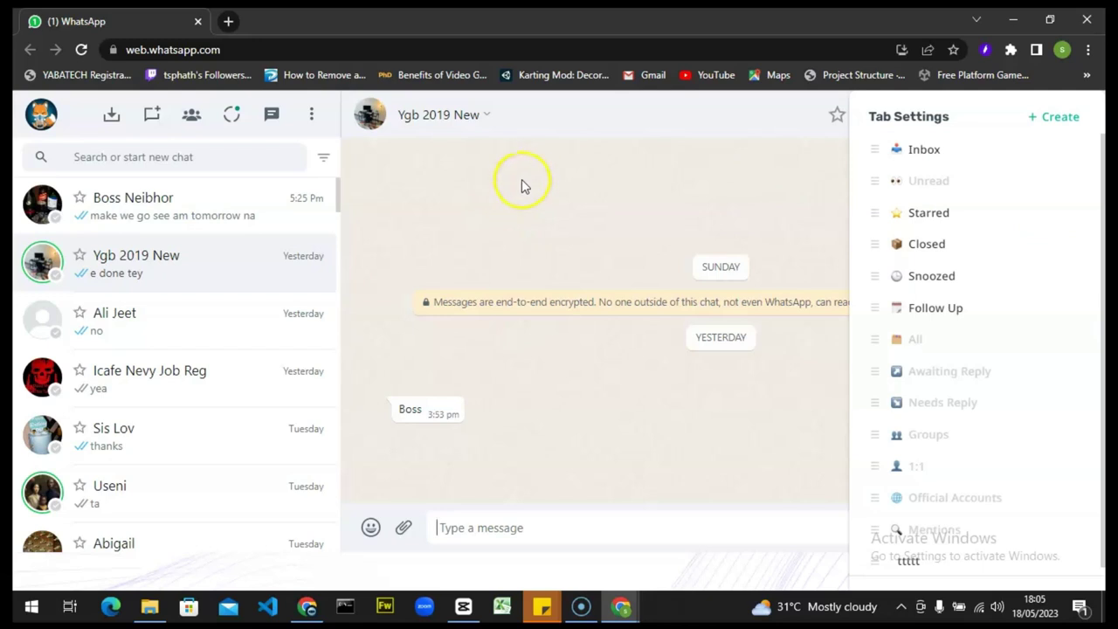
{"action": "left_click", "coordinate": [671, 156]}
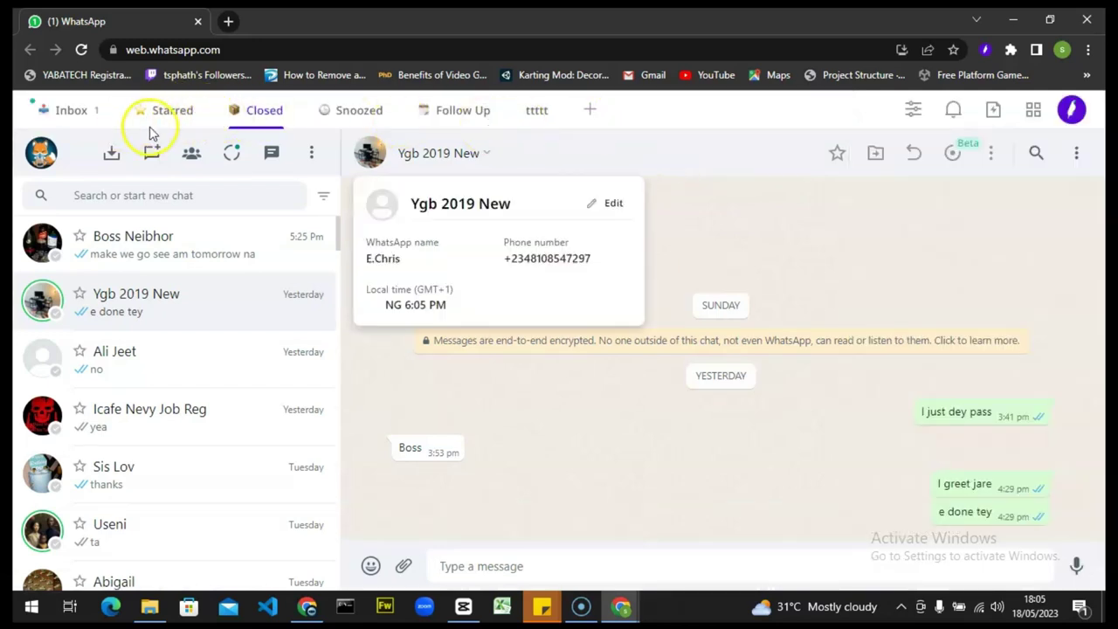
{"action": "left_click", "coordinate": [915, 109]}
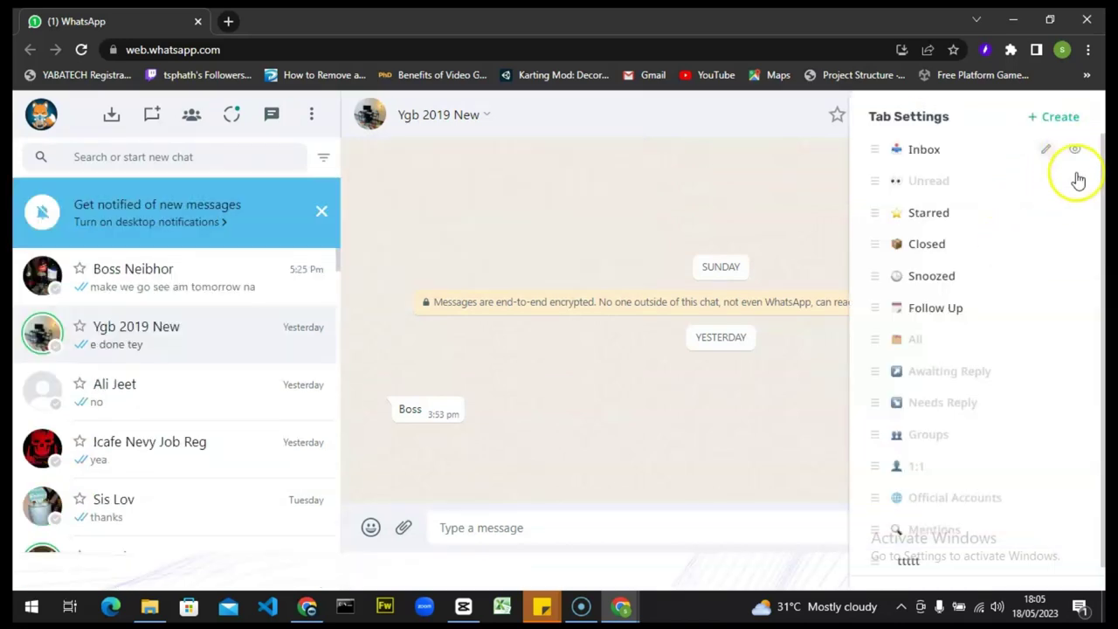
{"action": "left_click", "coordinate": [1079, 184]}
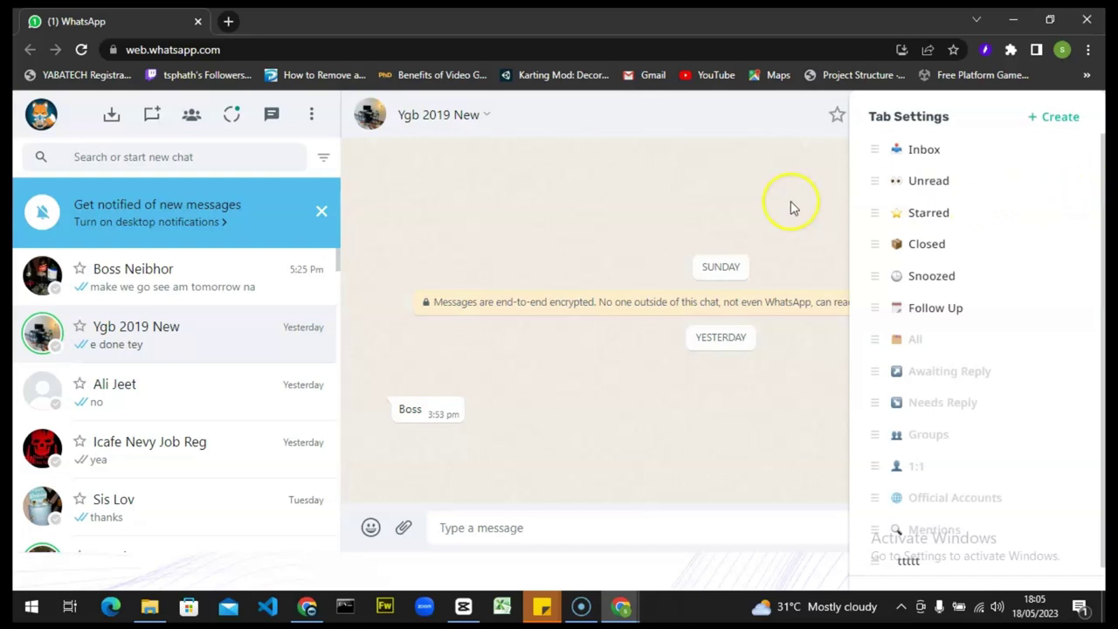
{"action": "left_click", "coordinate": [767, 188]}
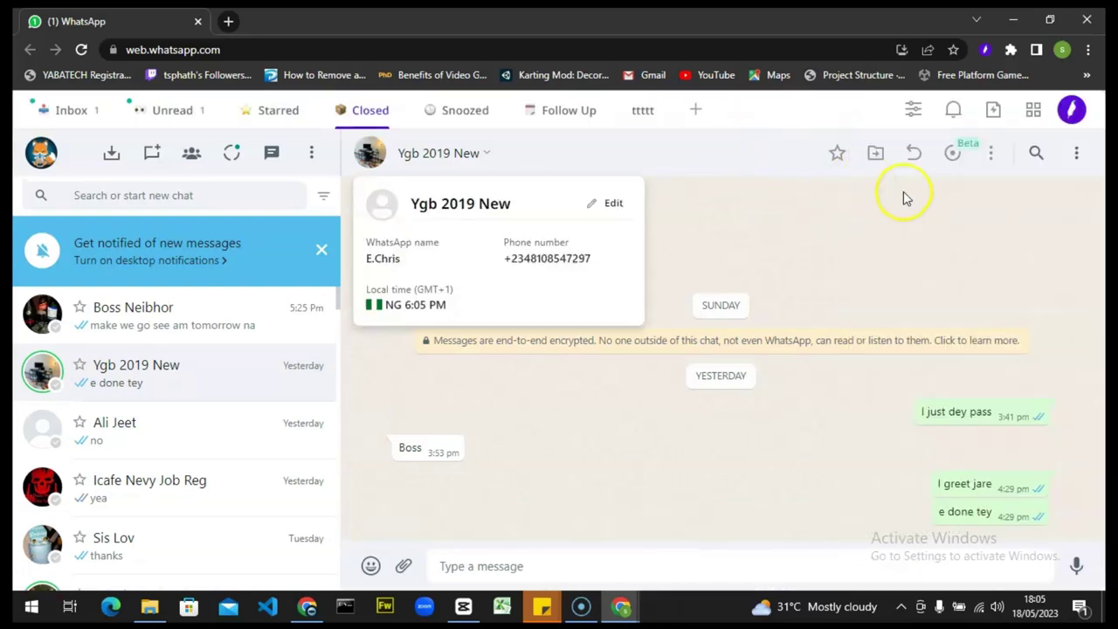
{"action": "left_click", "coordinate": [71, 112]}
Close the open chat so the Inbox shows 42 chats left, 61% toward Inbox Zero
{"action": "left_click", "coordinate": [993, 112]}
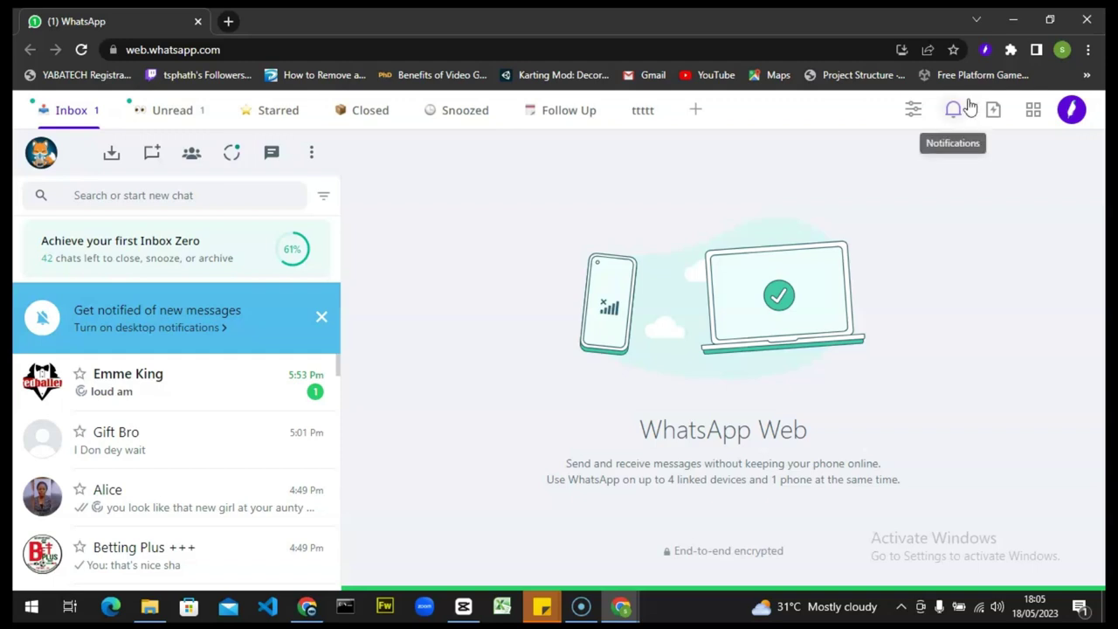
{"action": "left_click", "coordinate": [1036, 111]}
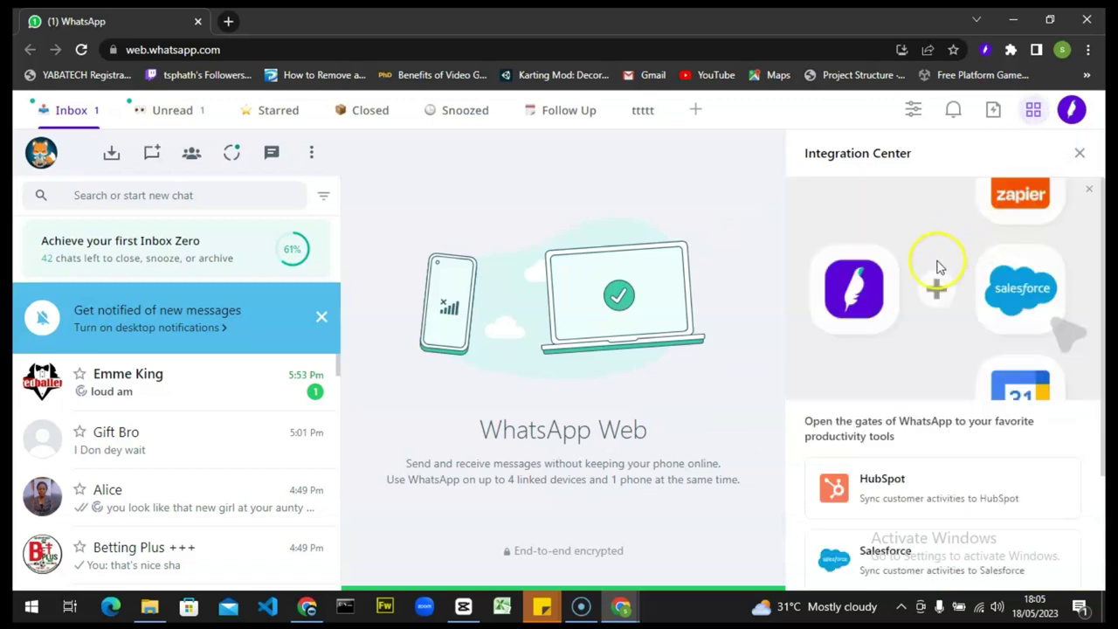
{"action": "scroll", "coordinate": [943, 297], "scroll_direction": "down", "scroll_amount": 2}
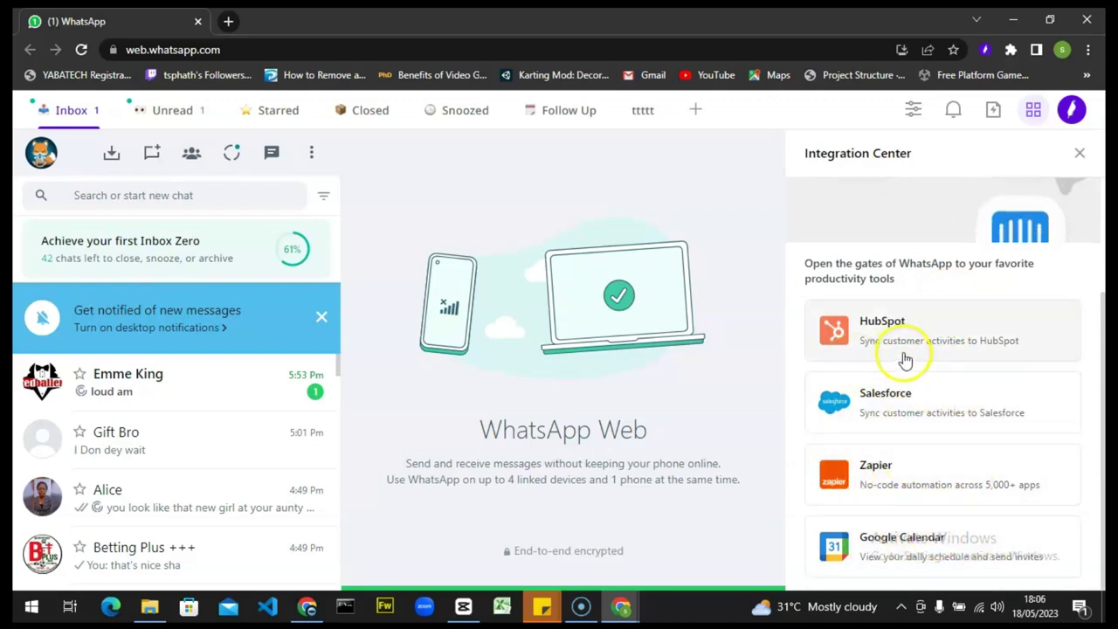
{"action": "scroll", "coordinate": [935, 358], "scroll_direction": "up", "scroll_amount": 2}
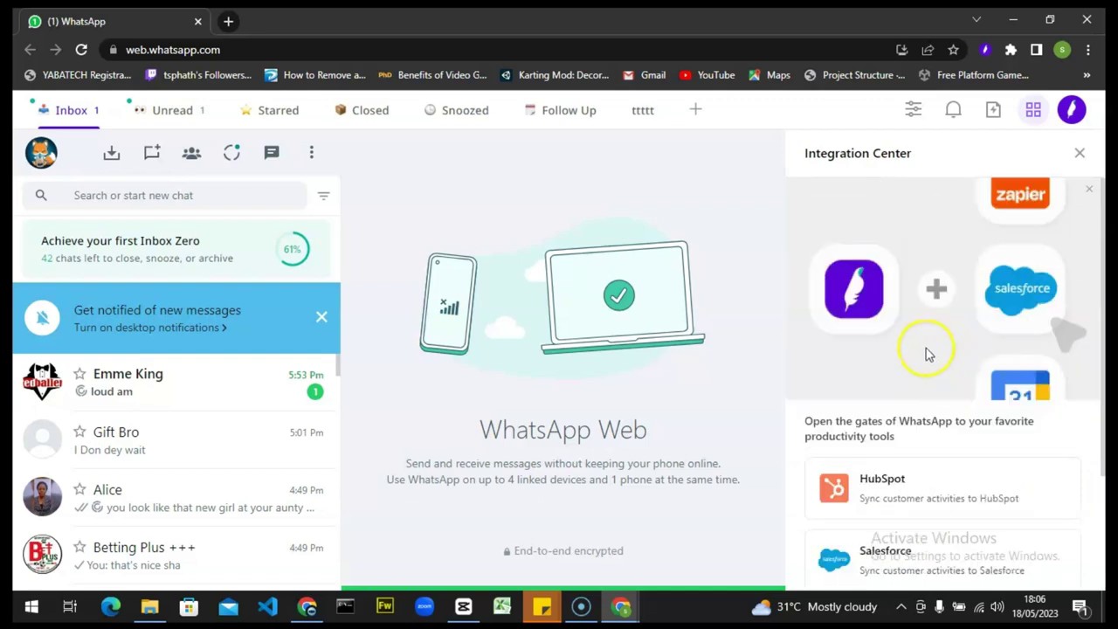
{"action": "scroll", "coordinate": [955, 361], "scroll_direction": "down", "scroll_amount": 2}
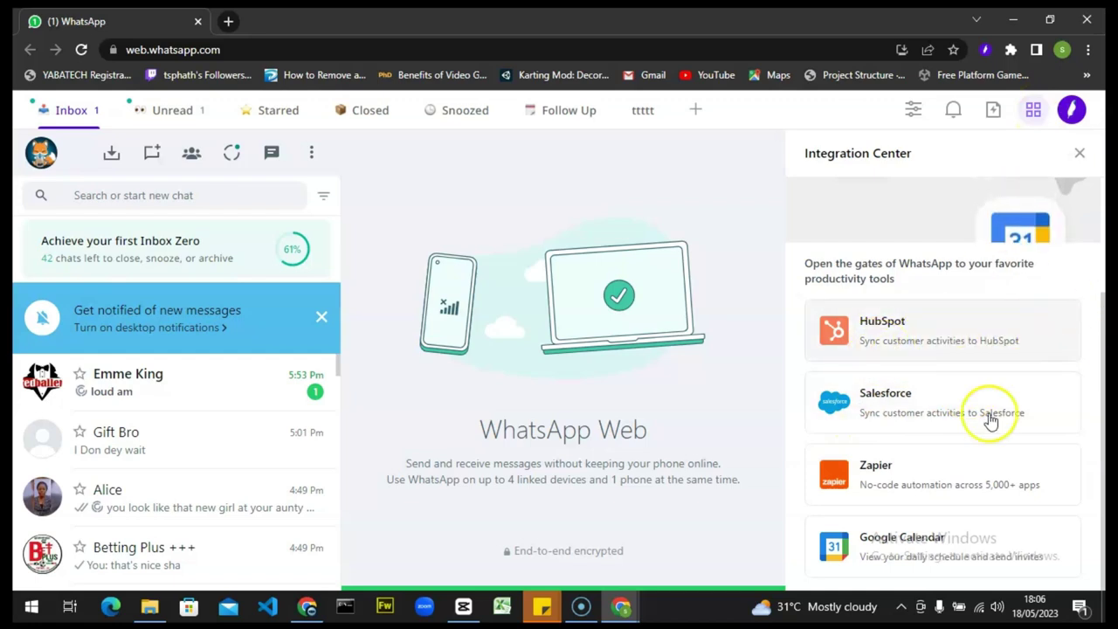
{"action": "left_click", "coordinate": [1034, 109]}
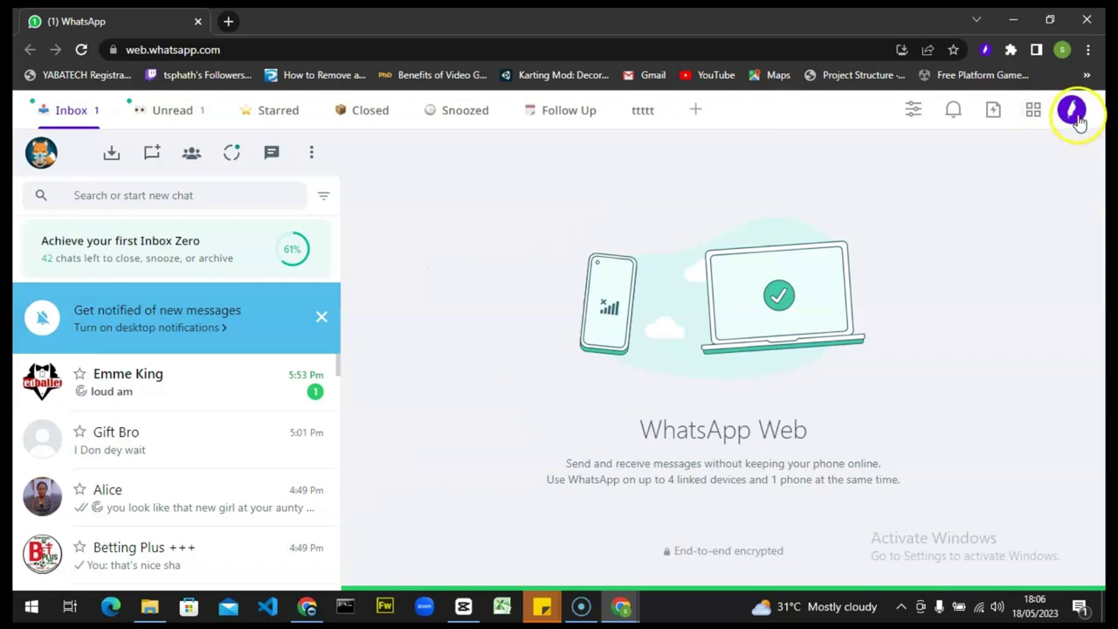
Open the Cooby Menu and scroll through its Teams plan, team setup and experience cards
{"action": "left_click", "coordinate": [1073, 111]}
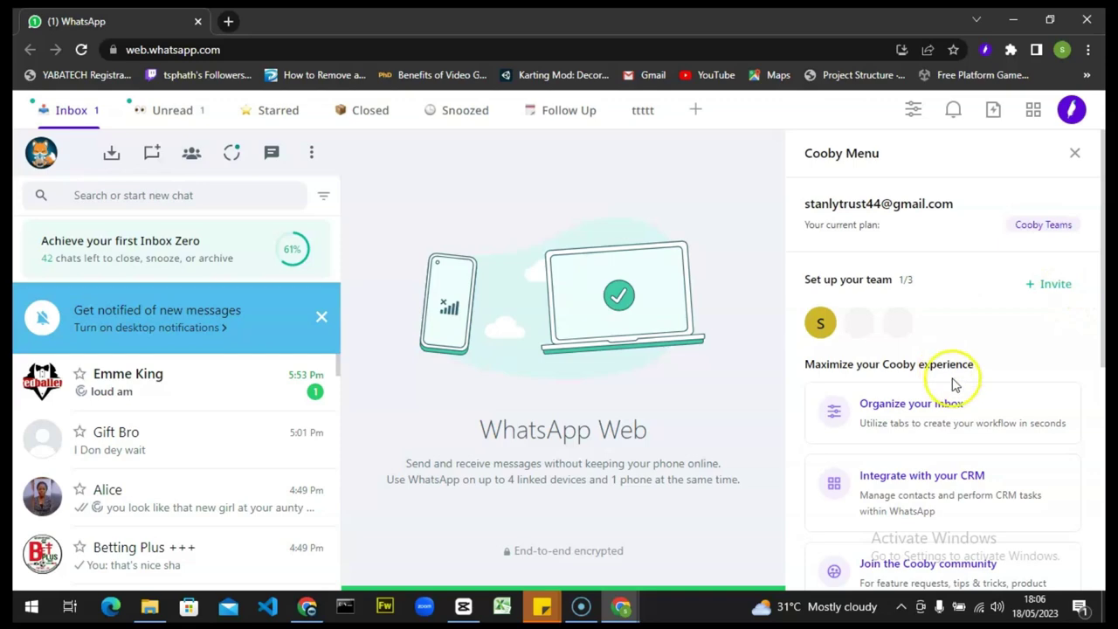
{"action": "scroll", "coordinate": [960, 406], "scroll_direction": "down", "scroll_amount": 3}
{"action": "scroll", "coordinate": [987, 400], "scroll_direction": "down", "scroll_amount": 2}
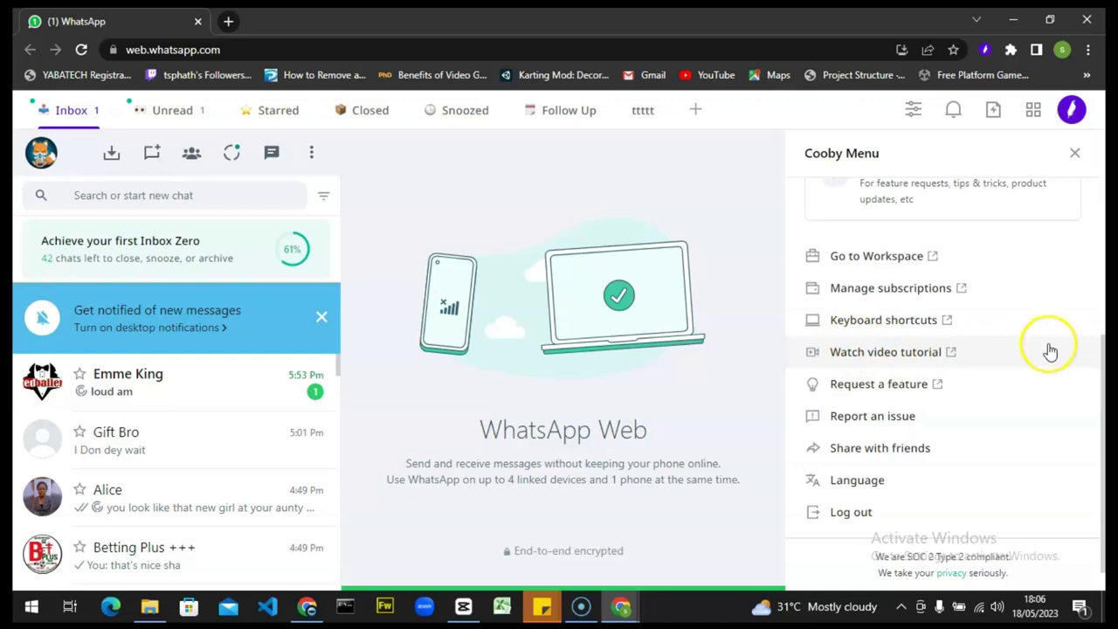
{"action": "scroll", "coordinate": [985, 297], "scroll_direction": "up", "scroll_amount": 4}
{"action": "scroll", "coordinate": [985, 297], "scroll_direction": "up", "scroll_amount": 2}
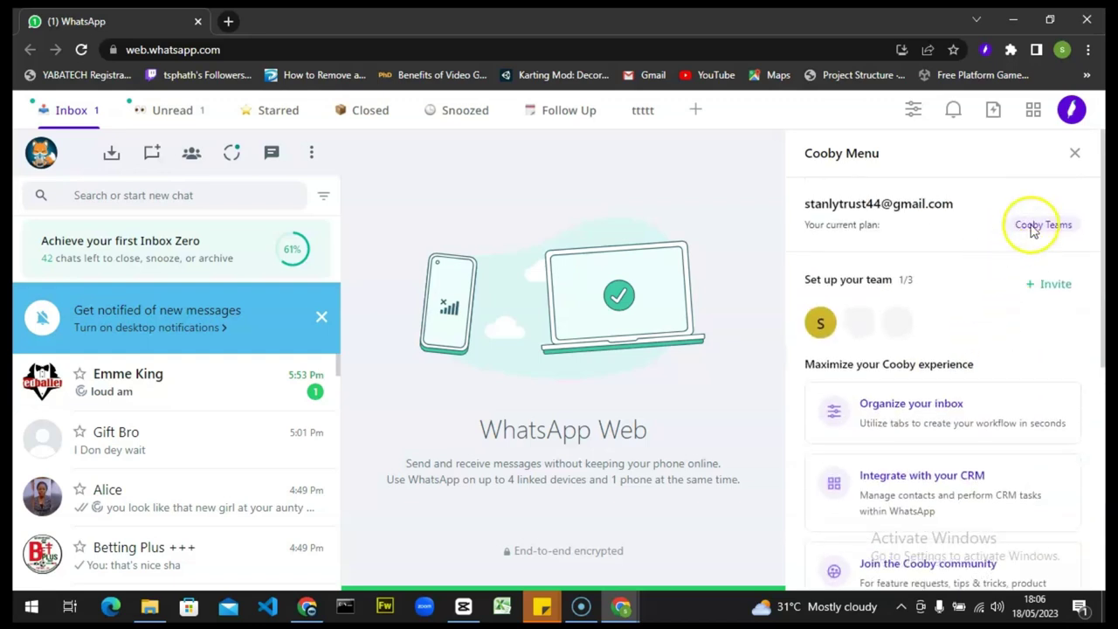
Close the Cooby Menu panel so the Inbox list and welcome screen are shown
{"action": "left_click", "coordinate": [1074, 152]}
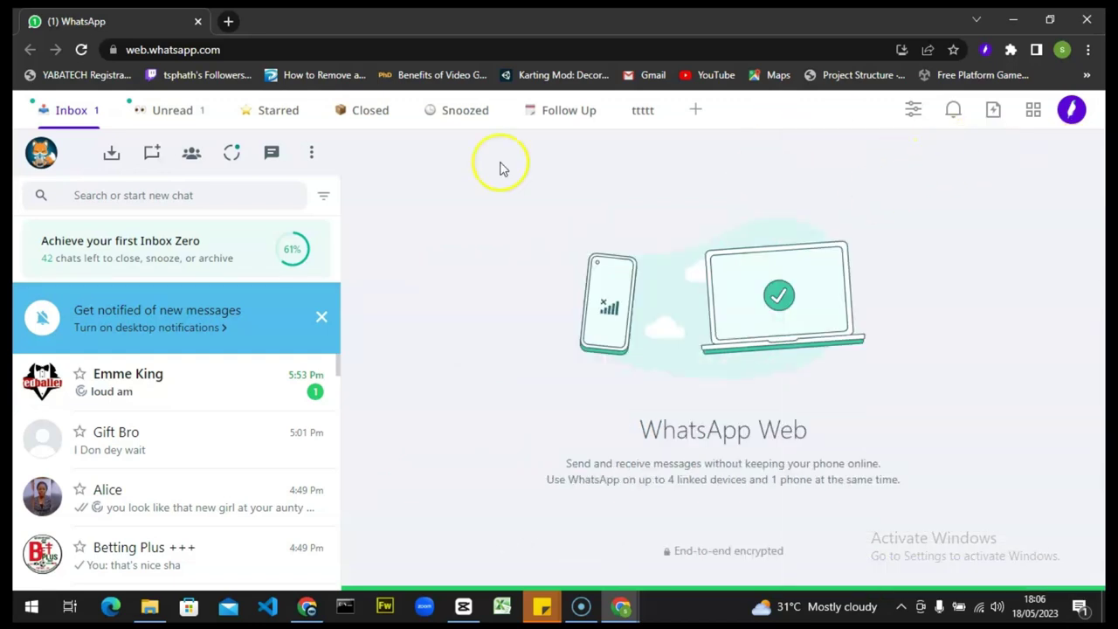